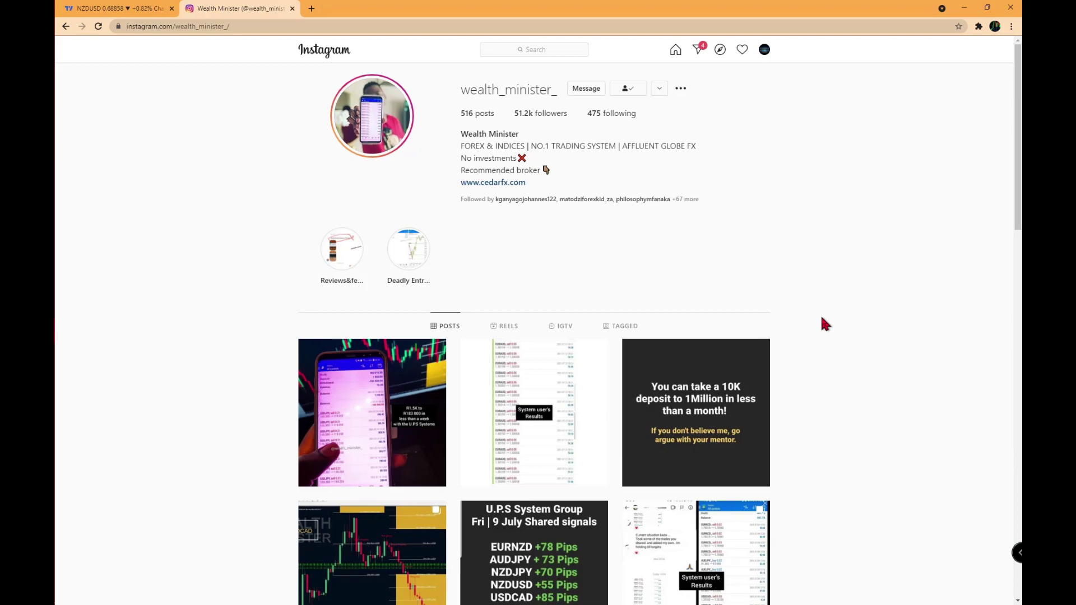
# - Open the U.P.S System post showing the USDCAD BEFORE chart
pyautogui.click(511, 399)
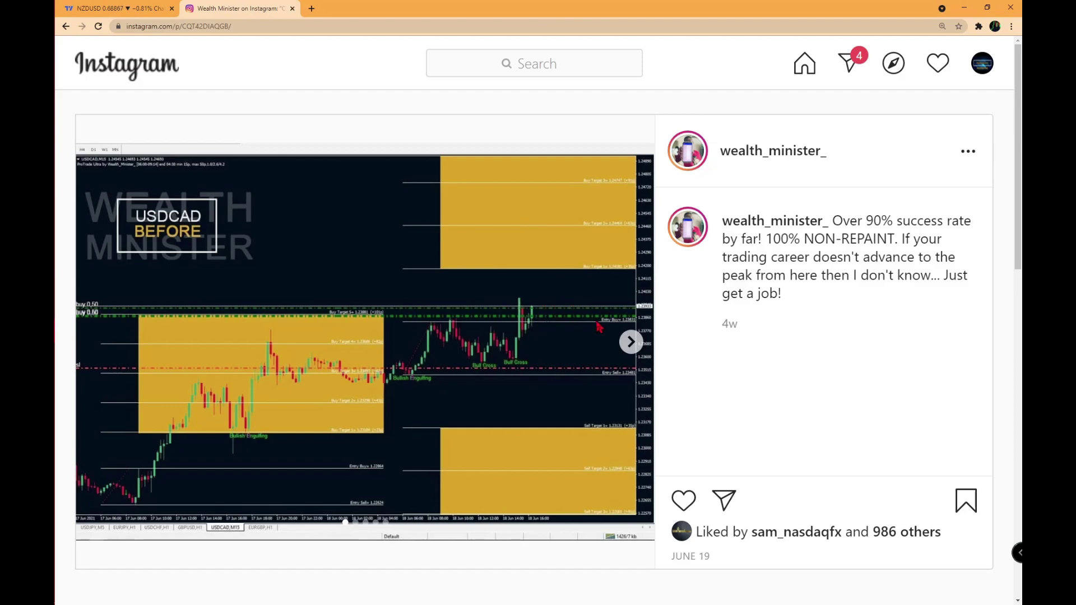
# - Advance the post's carousel to the USDCAD AFTER chart
pyautogui.click(630, 343)
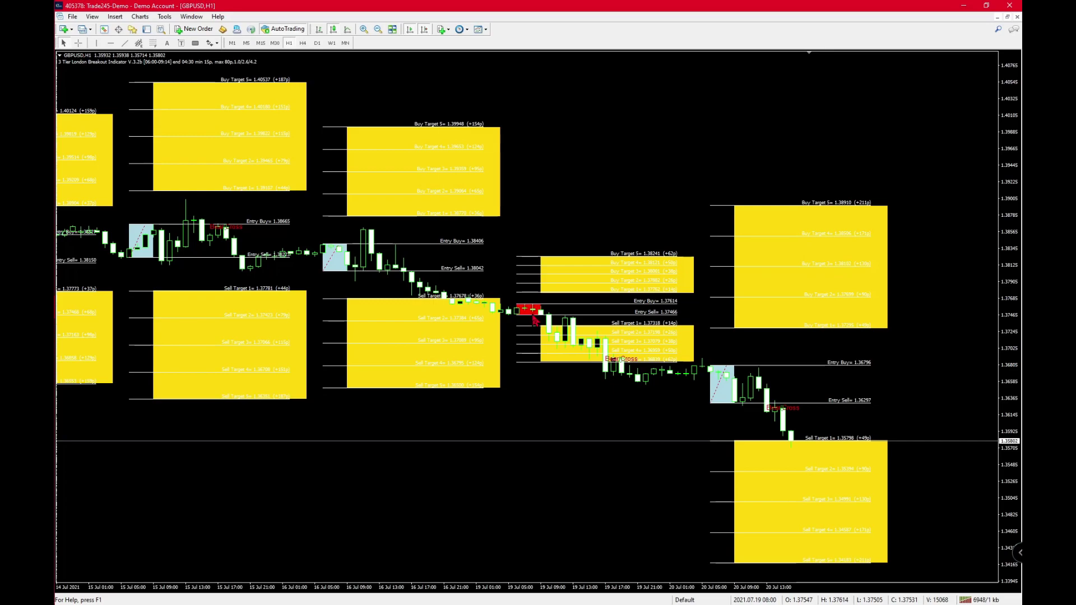
# - Open the U.P.S System settings from the Indicators List and follow its About-tab forum link
pyautogui.rightClick(527, 200)
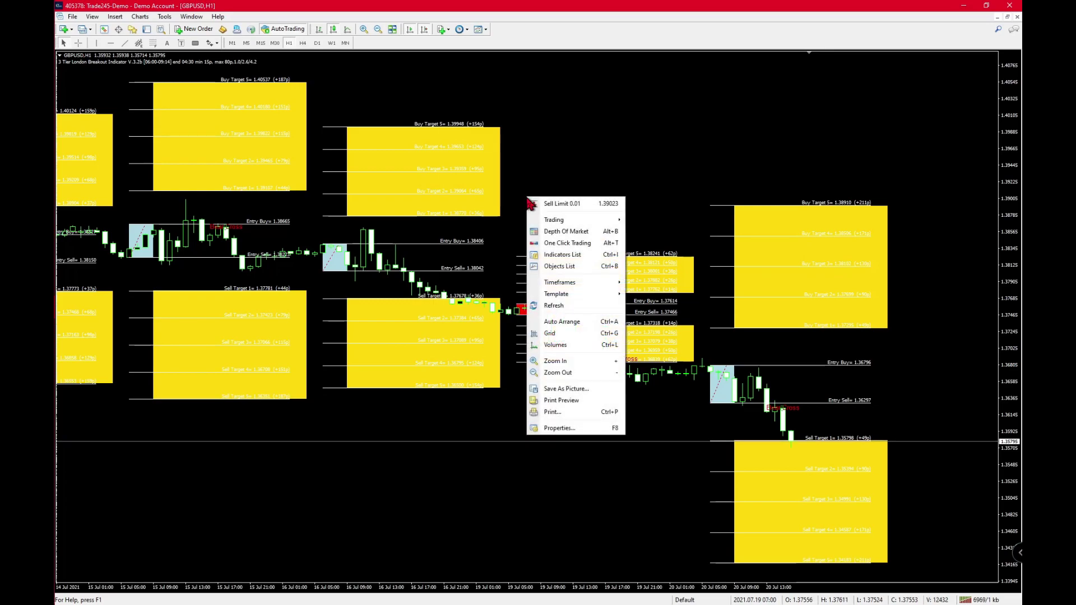
pyautogui.click(554, 257)
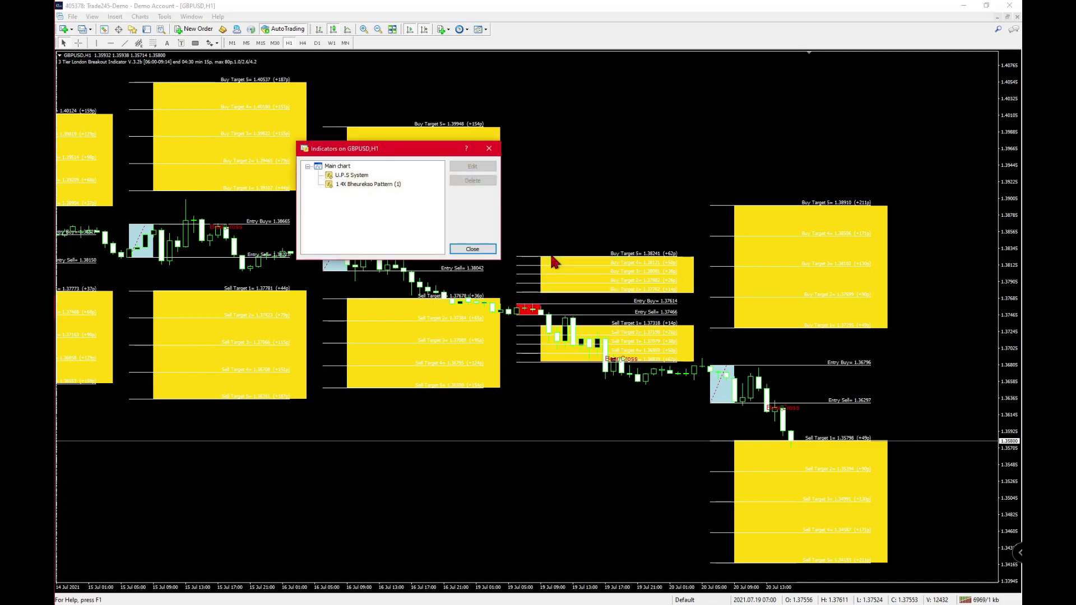
pyautogui.click(357, 177)
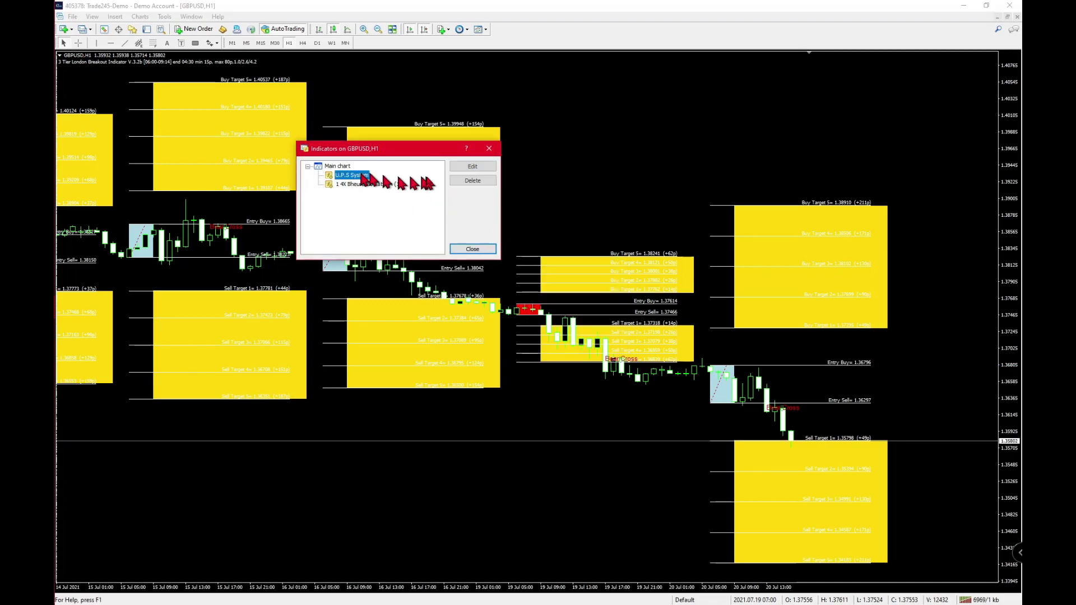
pyautogui.click(456, 164)
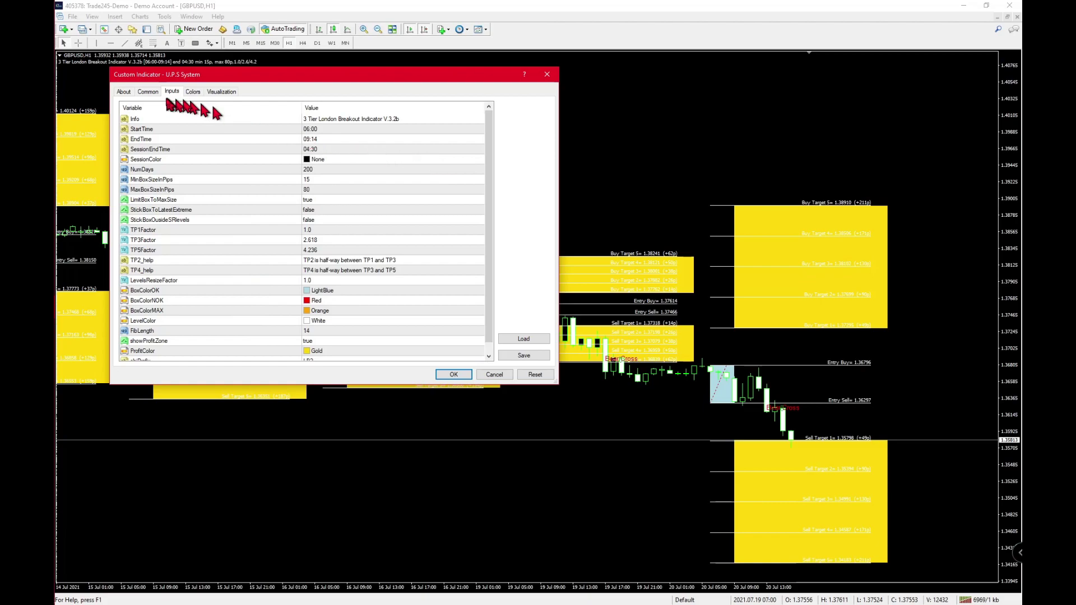
pyautogui.click(125, 93)
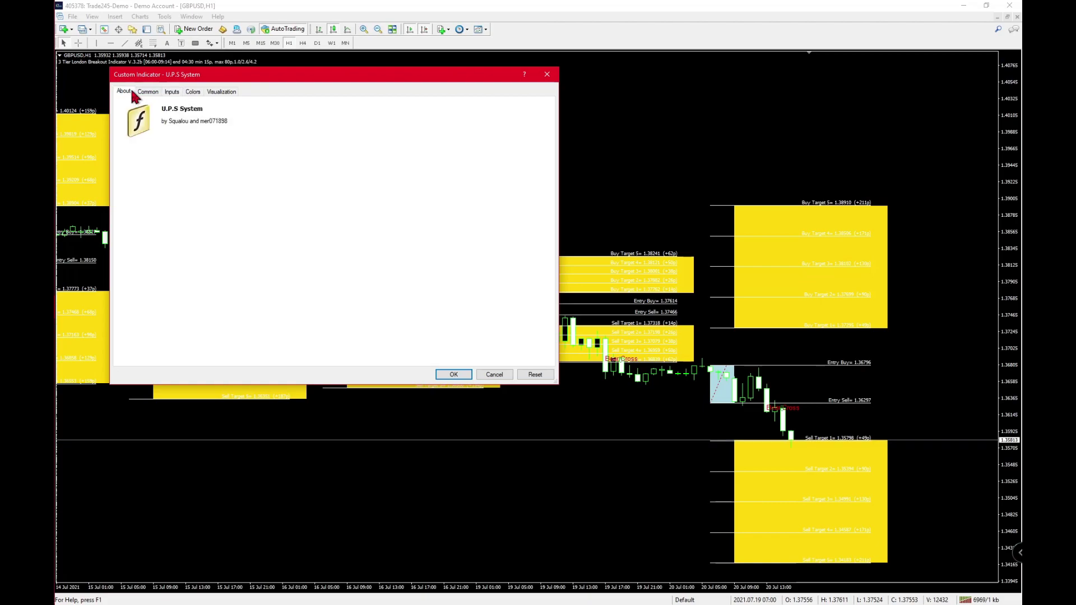
pyautogui.click(164, 122)
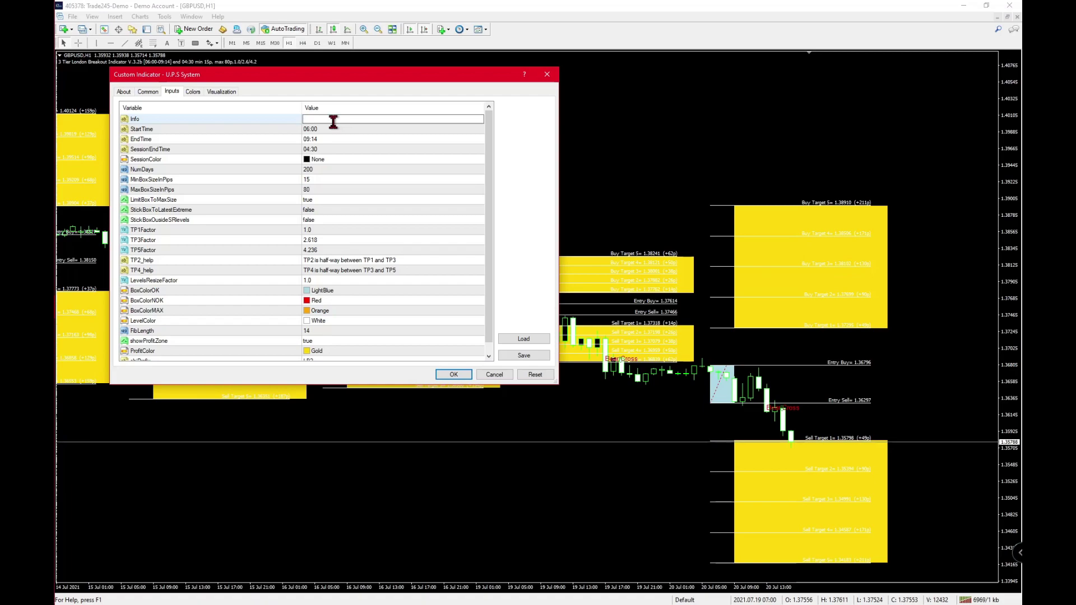
# - Paste the Ultra pip scalper title into the U.P.S System Info input
pyautogui.write('Ultra pip scalper by Wealth Minister')
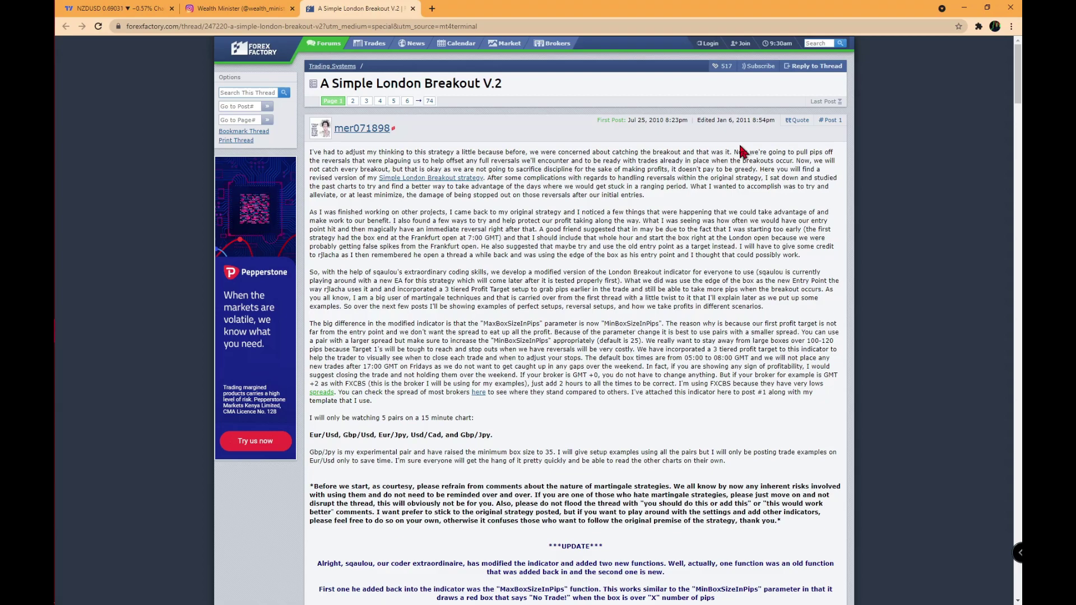
# - Scroll through the A Simple London Breakout V.2 opening post and its updates
pyautogui.scroll(-6, 740, 149)
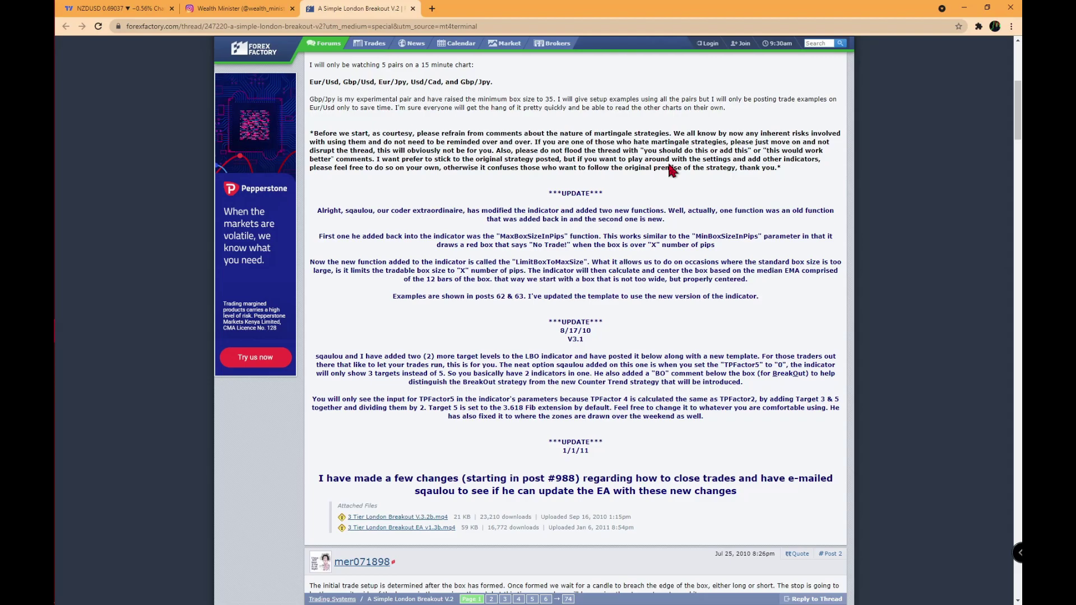
pyautogui.scroll(-3, 670, 169)
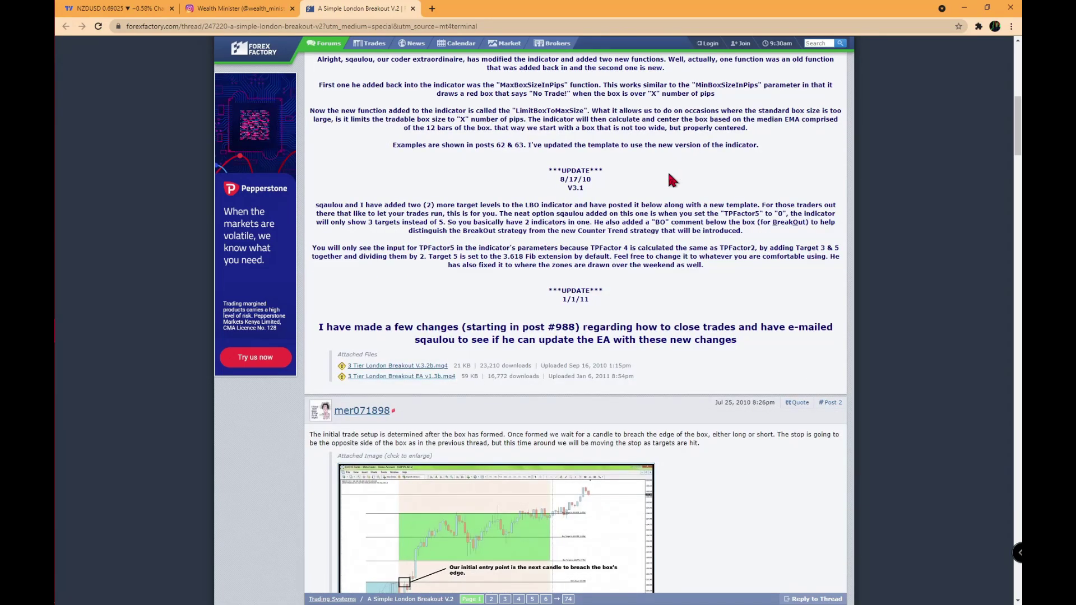
pyautogui.scroll(7, 669, 175)
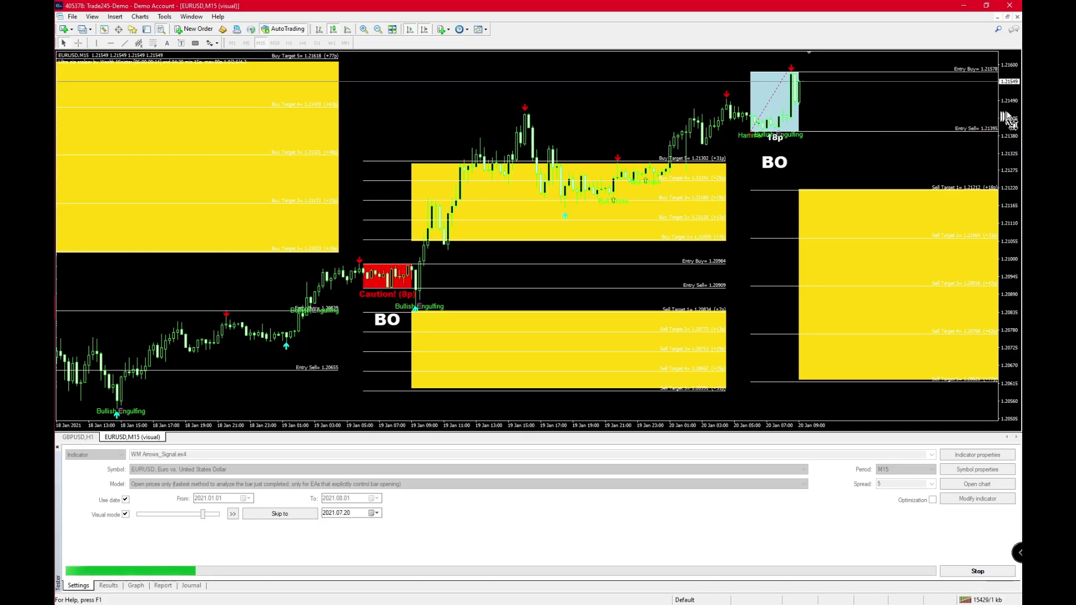
# - Compress the EURUSD M15 chart vertically so all breakout target zones fit
pyautogui.moveTo(1011, 123); pyautogui.dragTo(1013, 258)
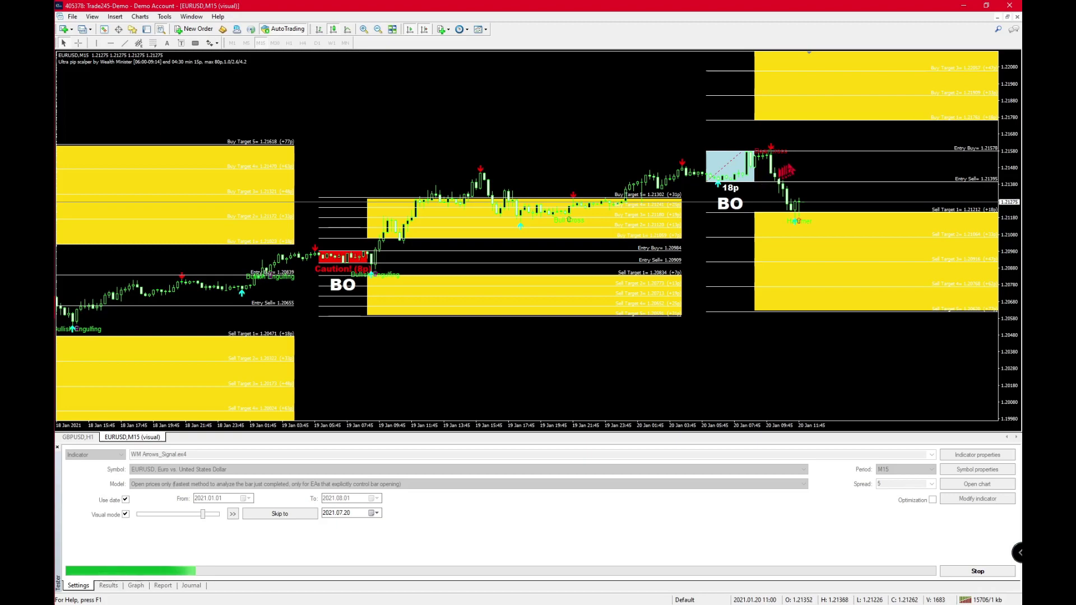
# - Read bar prices as the backtest falls from the breakout box toward Sell Target 1.21212
pyautogui.moveTo(787, 157)
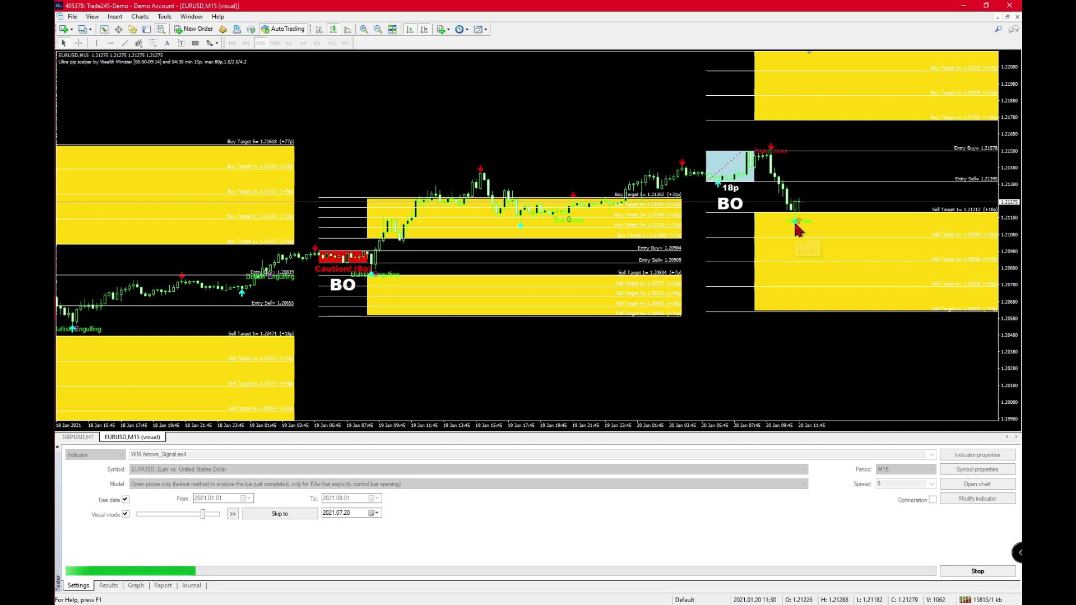
pyautogui.moveTo(798, 230)
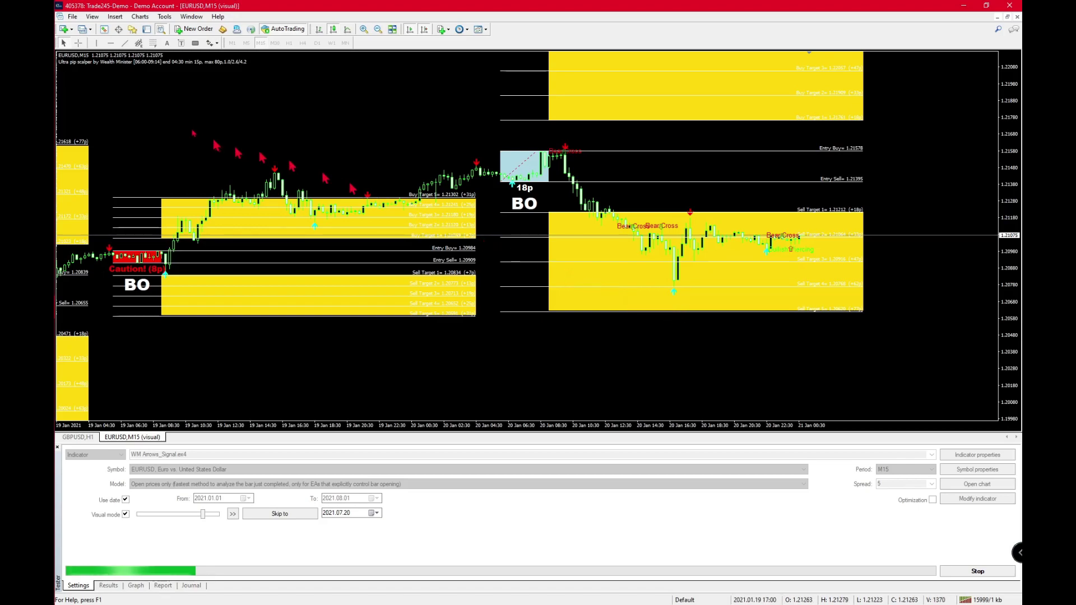
# - Measure the pip drop after the breakout, shift to earlier bars, then measure the rise
pyautogui.click(79, 42)
pyautogui.moveTo(899, 181); pyautogui.dragTo(900, 295)
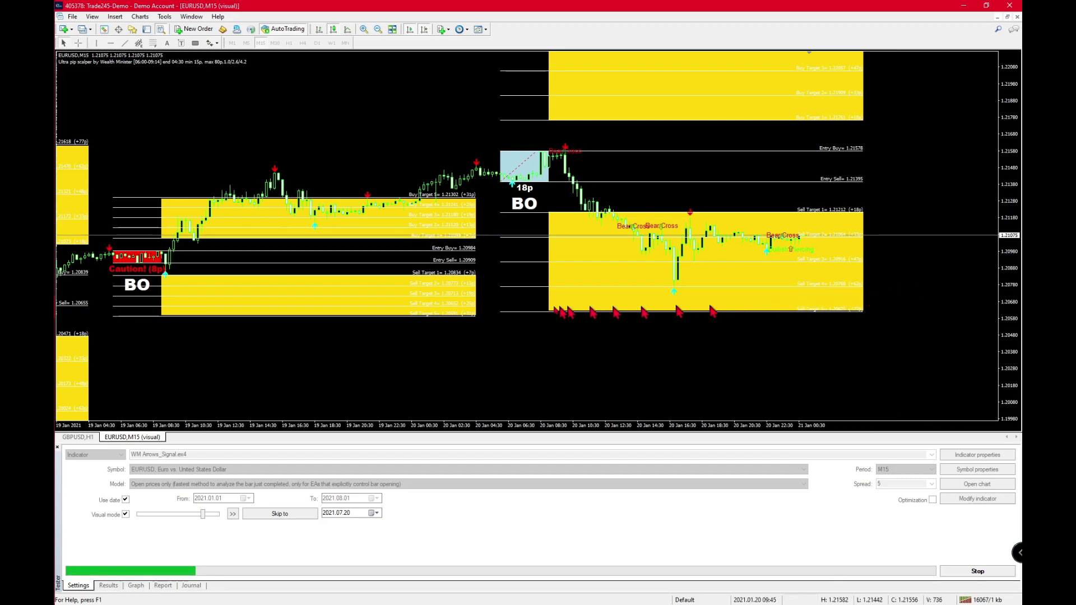
pyautogui.moveTo(394, 319); pyautogui.dragTo(469, 322)
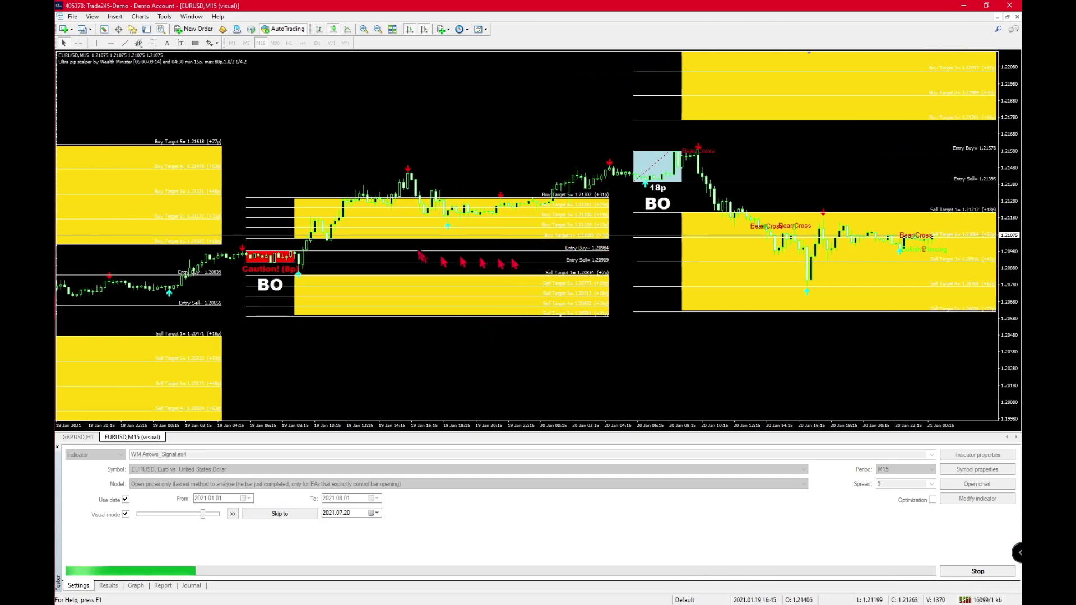
pyautogui.click(79, 43)
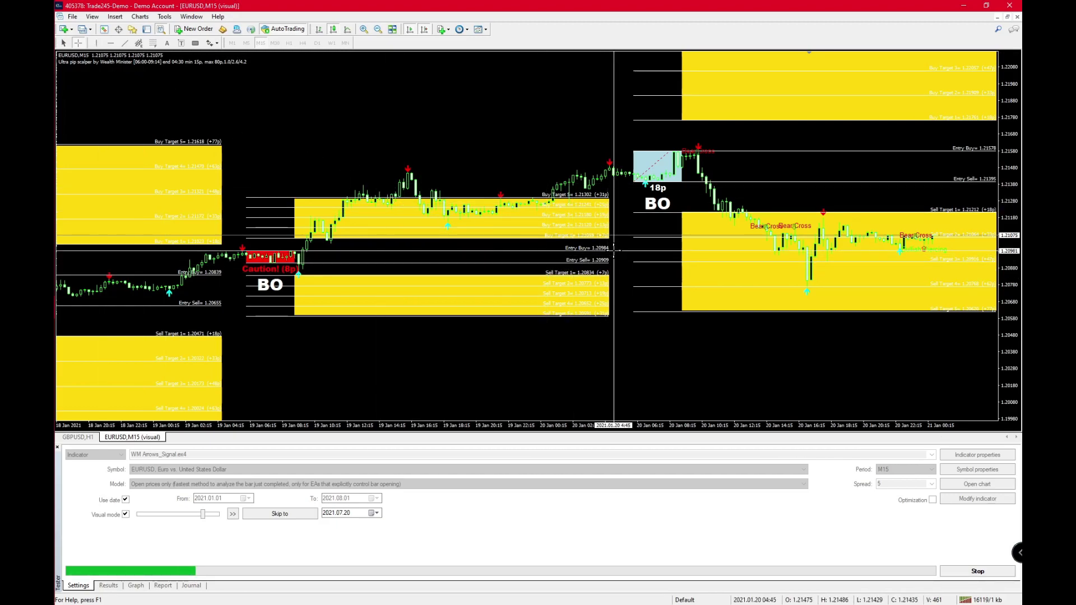
pyautogui.moveTo(614, 251)
pyautogui.mouseDown()
pyautogui.moveTo(615, 206)
pyautogui.moveTo(617, 215)
pyautogui.mouseUp()
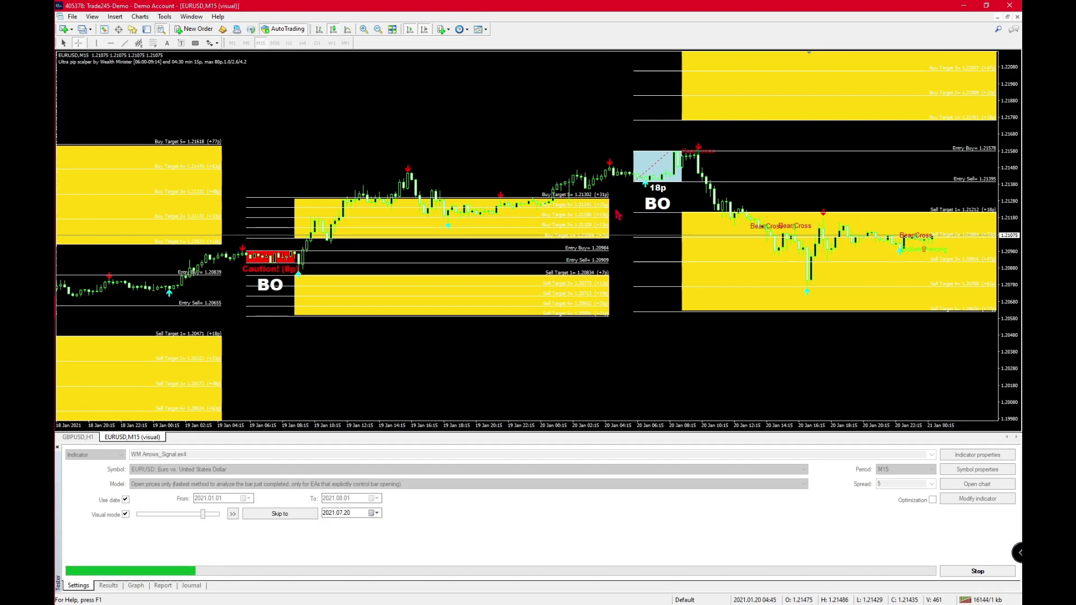
# - Mark the 1.21395 level and the 1.21578 entry buy level with horizontal lines
pyautogui.click(779, 181)
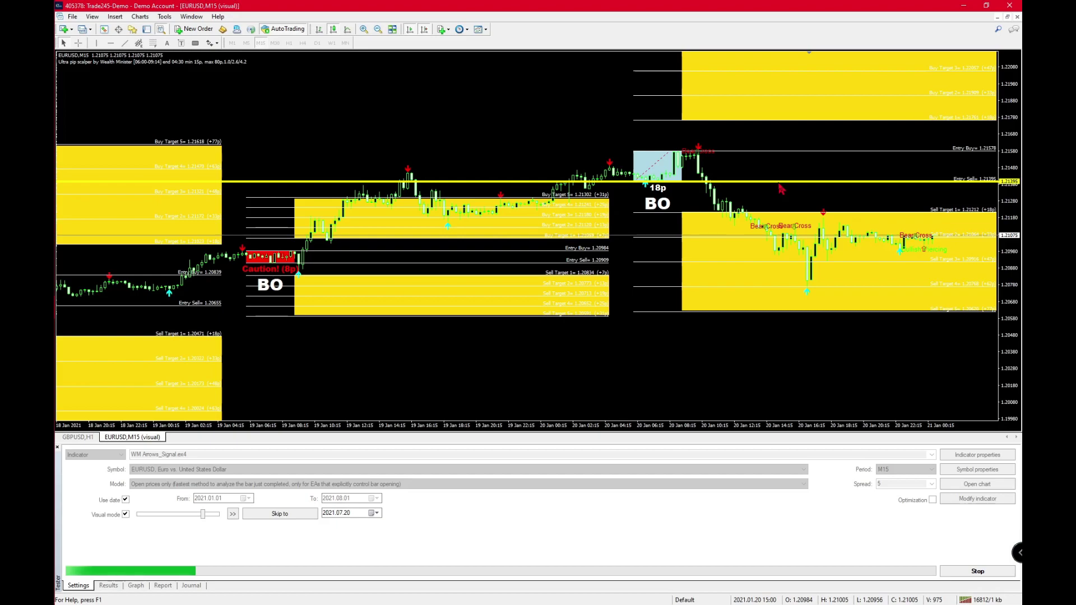
pyautogui.click(111, 44)
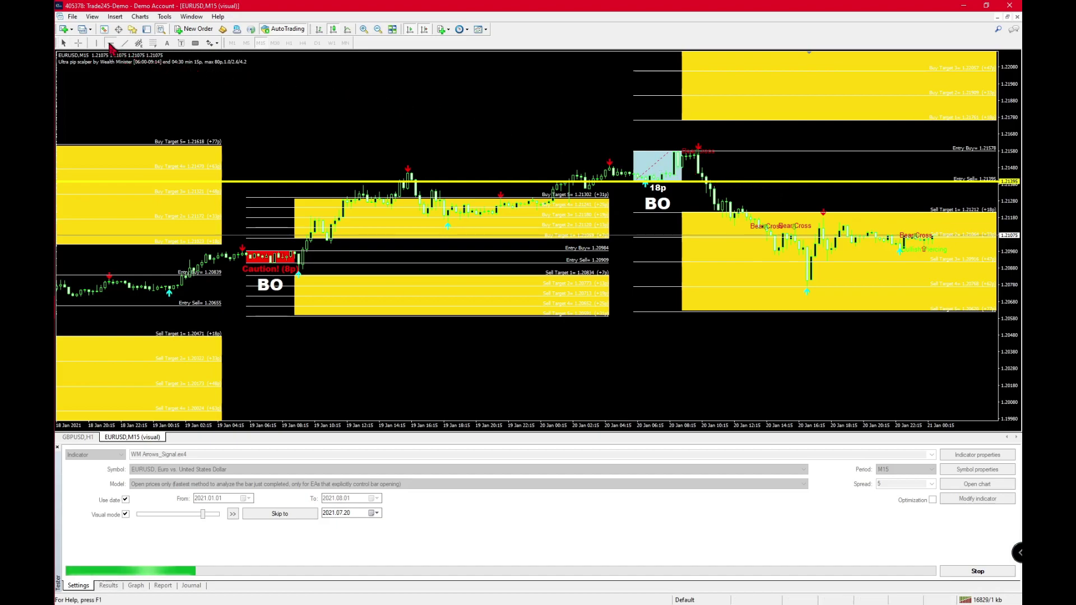
pyautogui.click(746, 150)
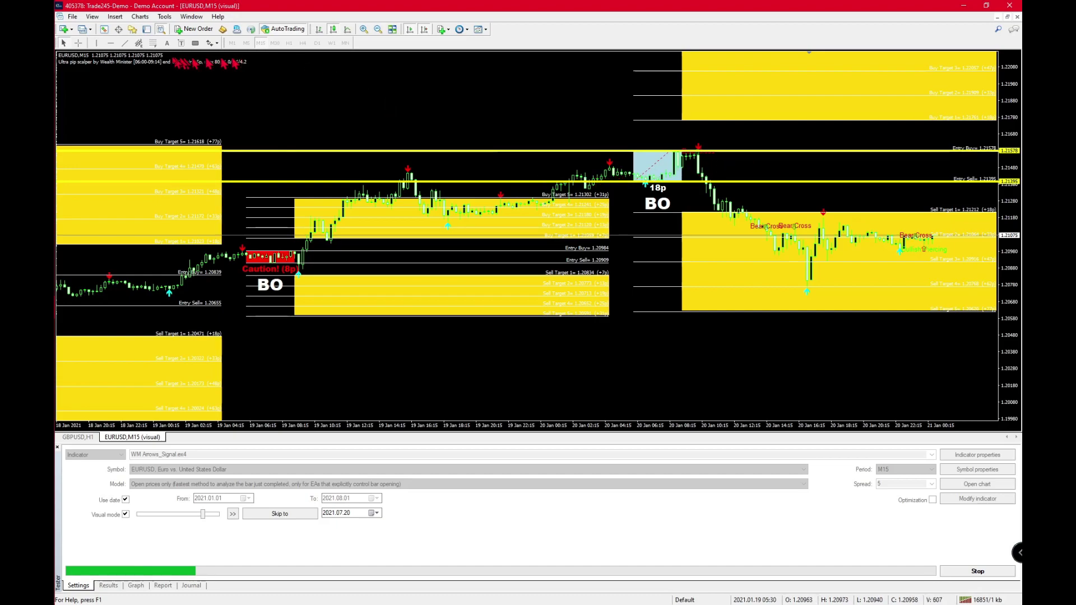
# - Measure the EURUSD pip move from the 1.21578 level with the Crosshair
pyautogui.click(78, 43)
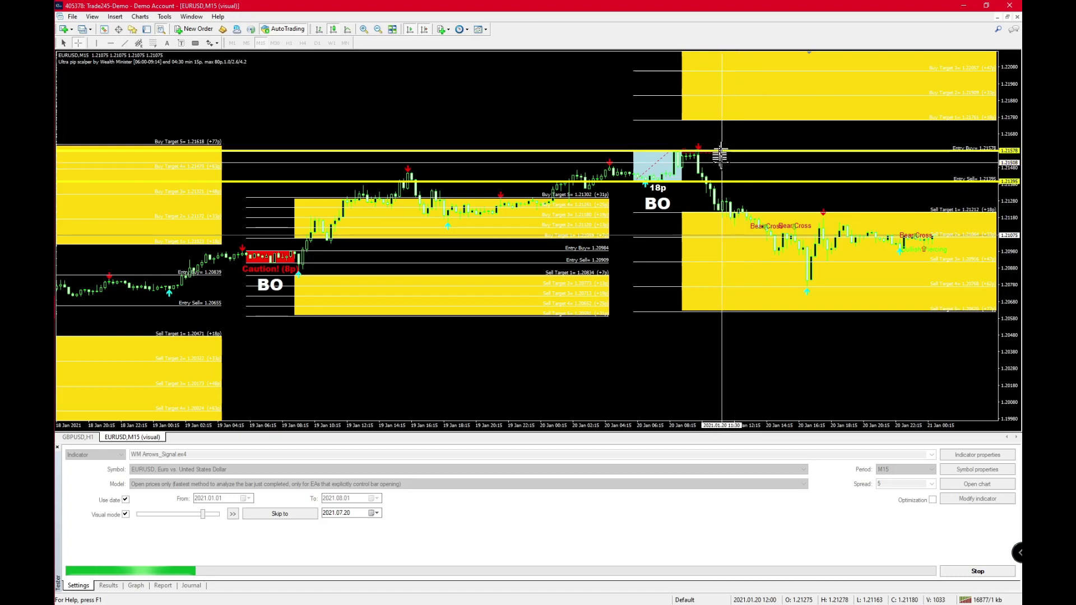
pyautogui.moveTo(721, 151); pyautogui.dragTo(733, 182)
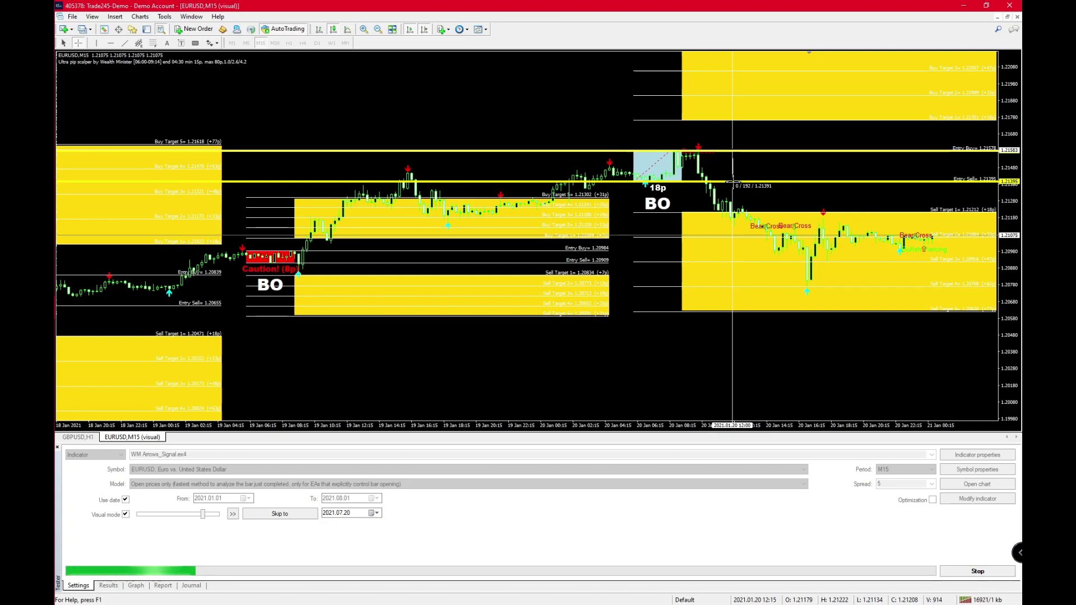
pyautogui.moveTo(733, 182); pyautogui.dragTo(733, 182)
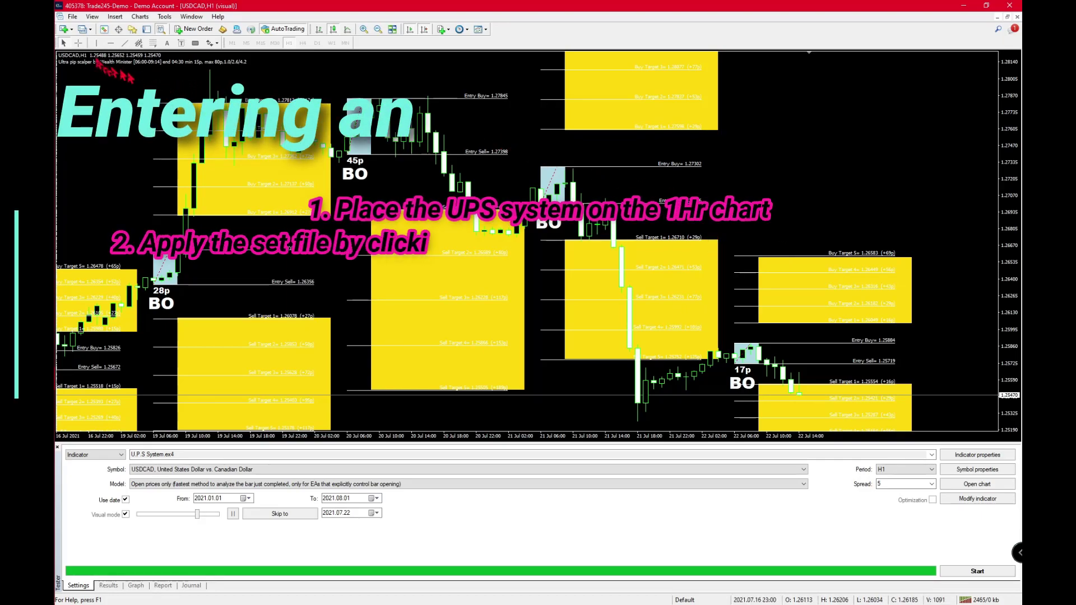
# - Turn on the Crosshair to read prices and times on the USDCAD H1 chart
pyautogui.click(78, 43)
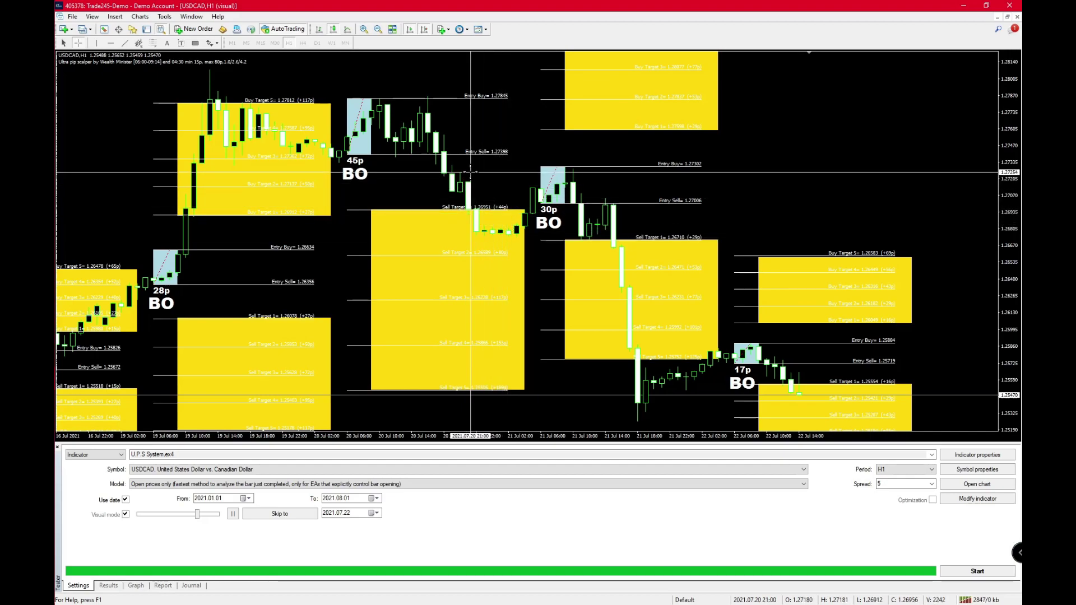
# - Measure the USDCAD fall from 1.27250 with the Crosshair, reading 307 points, then reselect the Crosshair
pyautogui.moveTo(471, 173); pyautogui.dragTo(470, 215)
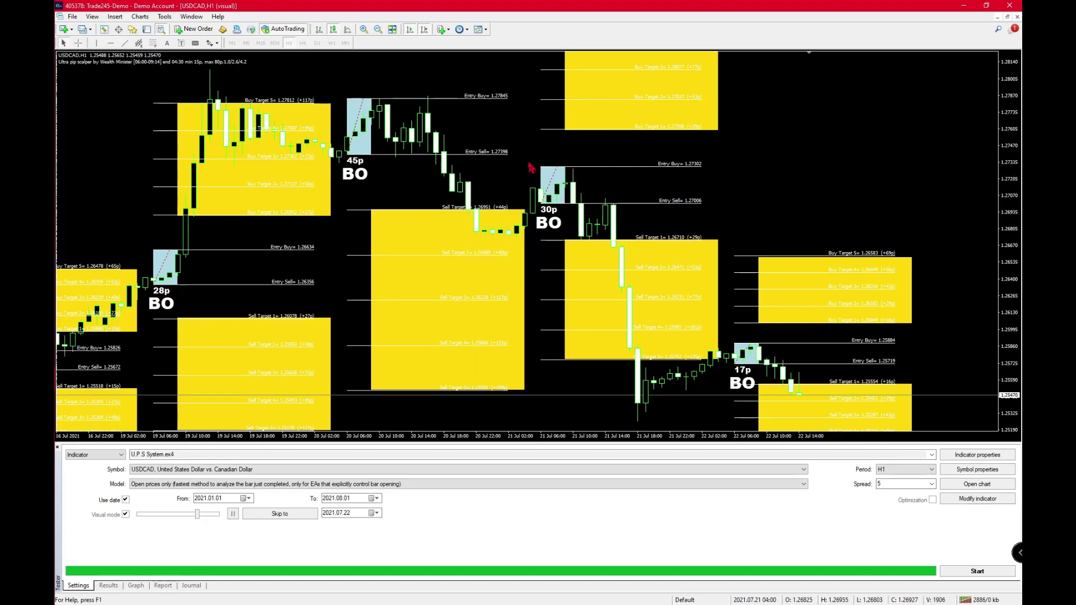
pyautogui.click(79, 42)
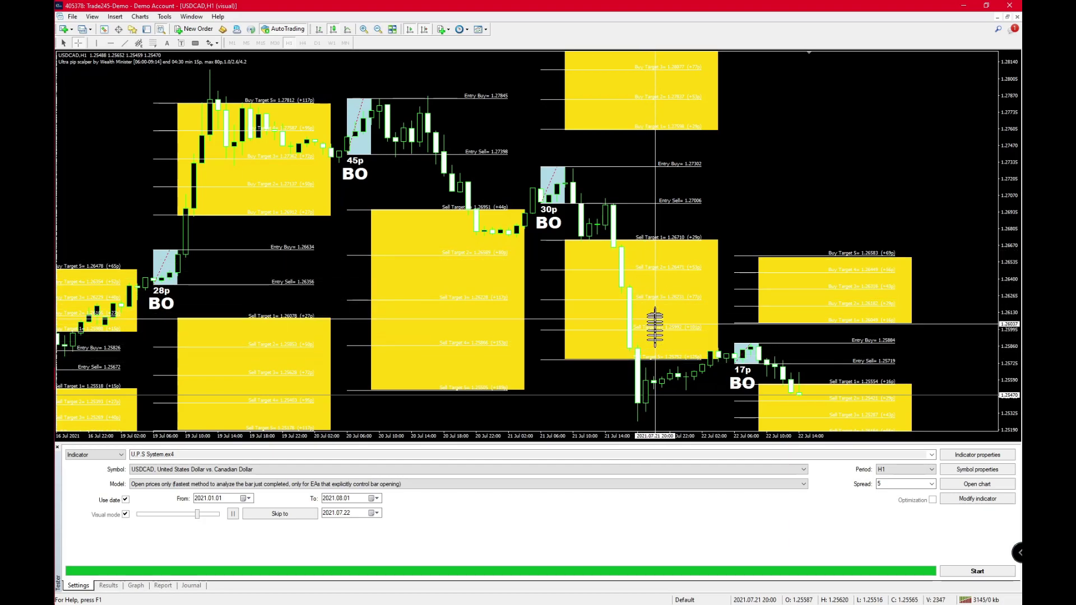
# - Scroll the USDCAD H1 chart back to view earlier bars
pyautogui.scroll(3, 673, 306)
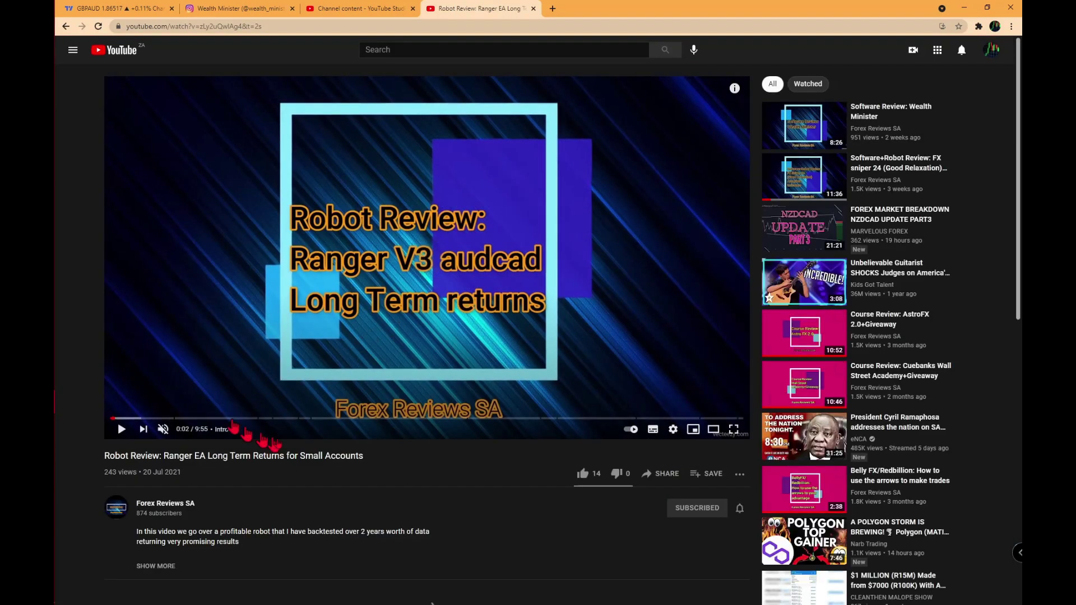
# - Expand the video's description to reveal the Google Drive link and chapters from 0:00 Intro to 9:50 Outro
pyautogui.scroll(-3, 277, 445)
pyautogui.click(160, 365)
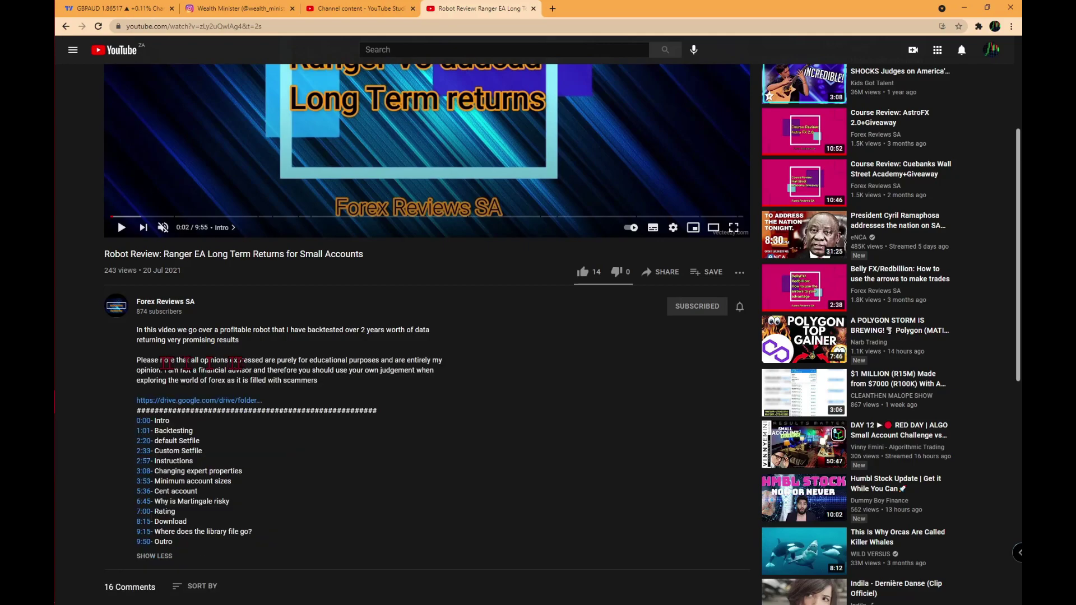
pyautogui.scroll(-3, 264, 359)
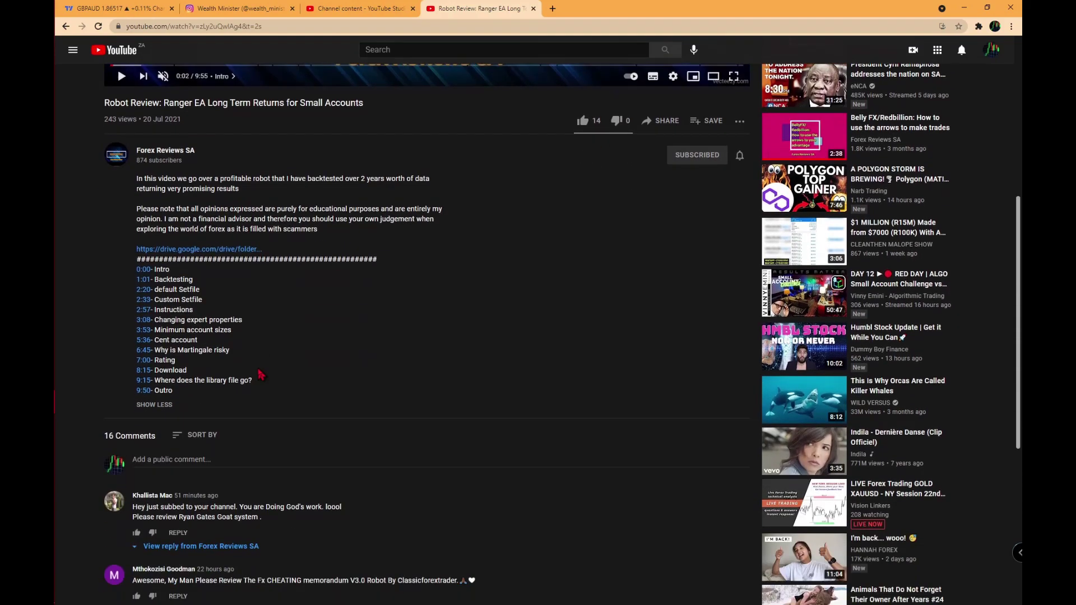
# - Follow the drive.google.com link to the Wealth Minister UPS folder and briefly select UPS.set
pyautogui.click(238, 251)
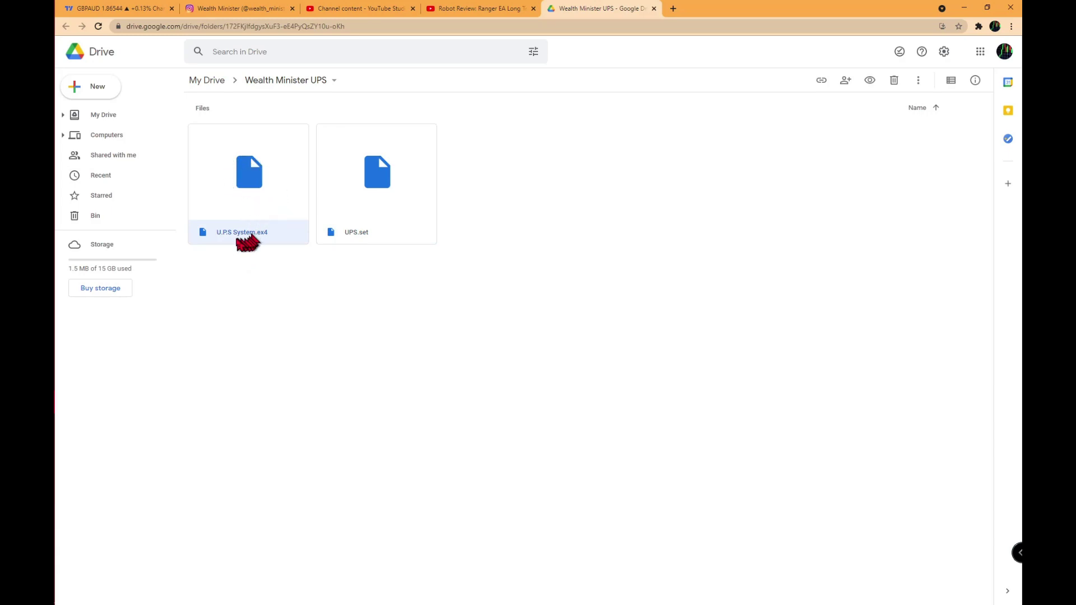
pyautogui.click(384, 199)
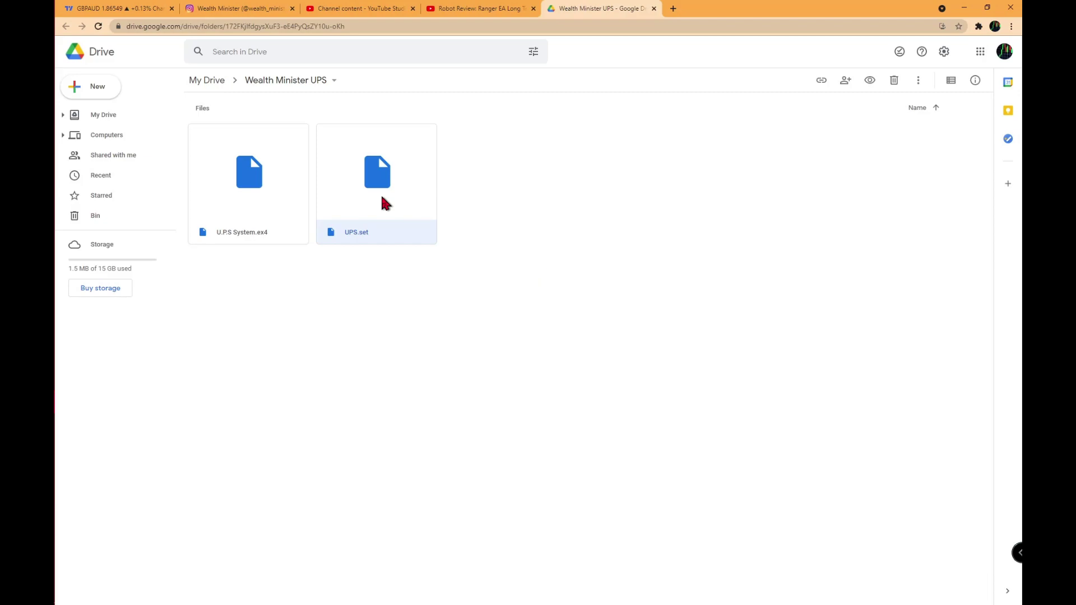
pyautogui.click(590, 217)
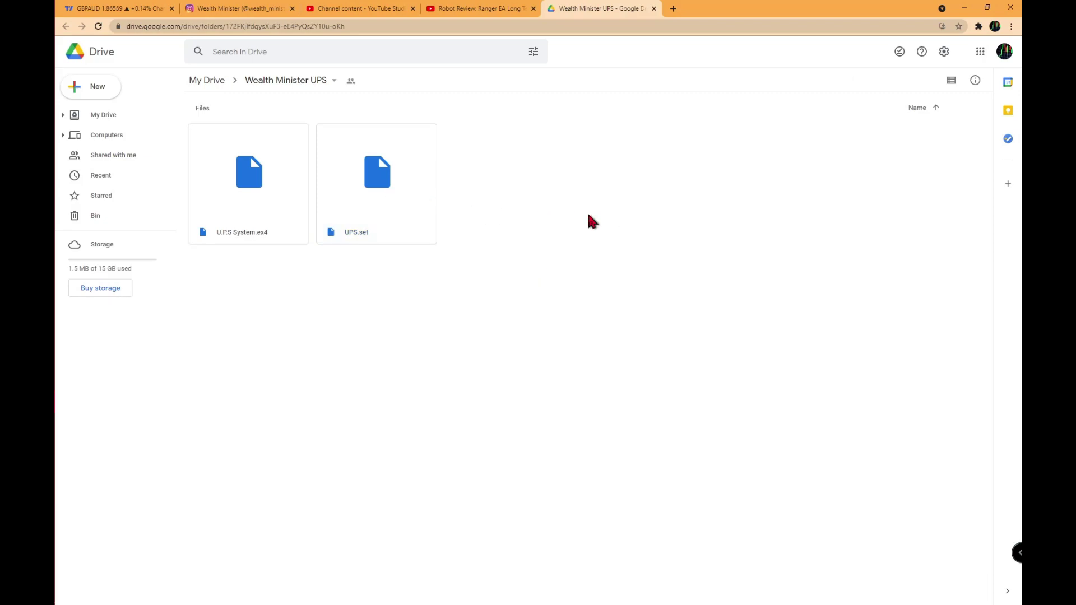